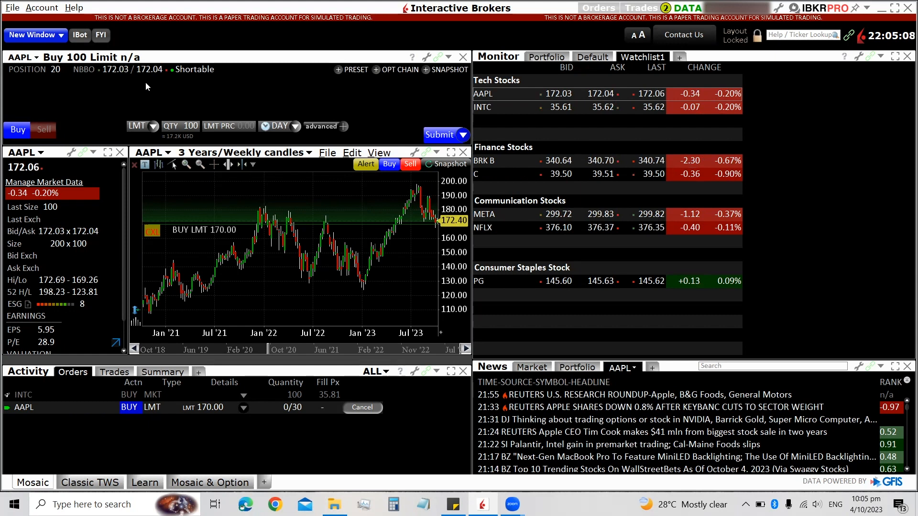
Step: Switch the AAPL order ticket to Sell and cancel the pending AAPL buy limit order at 170.00
click(146, 408)
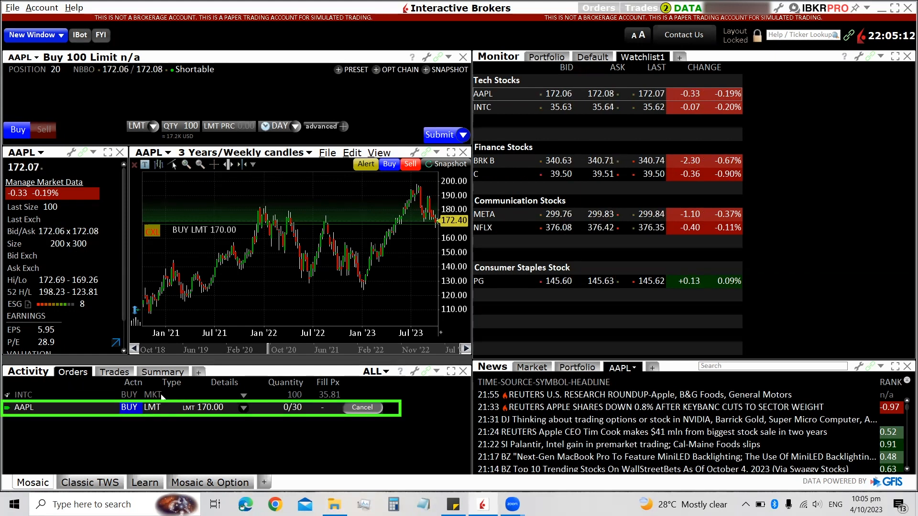
ctrl+click(161, 396)
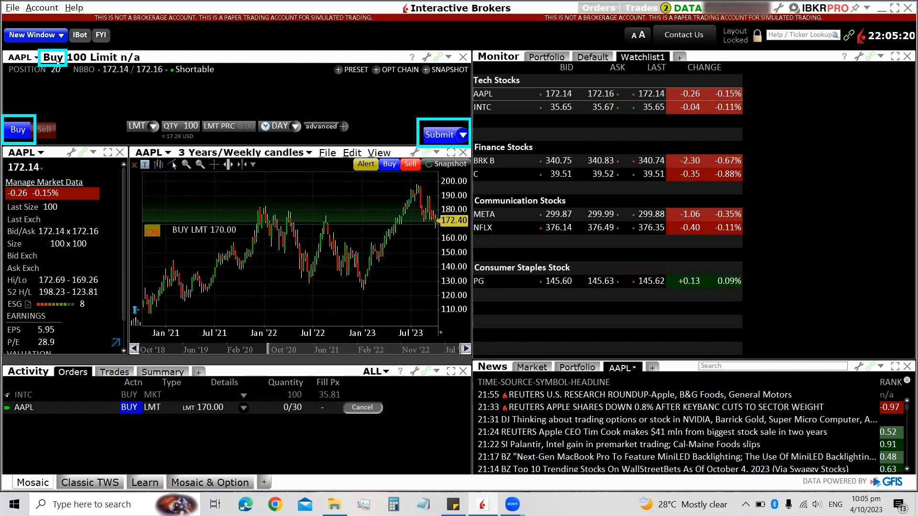
click(43, 131)
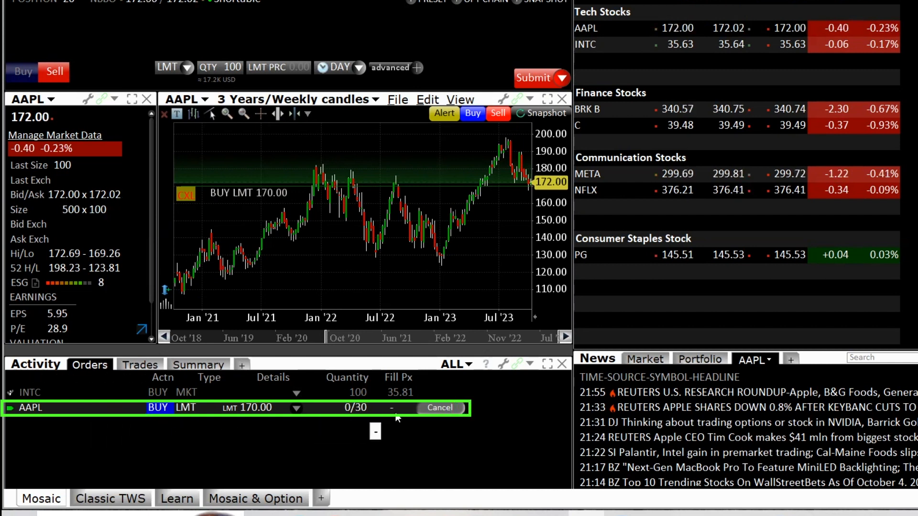
click(442, 410)
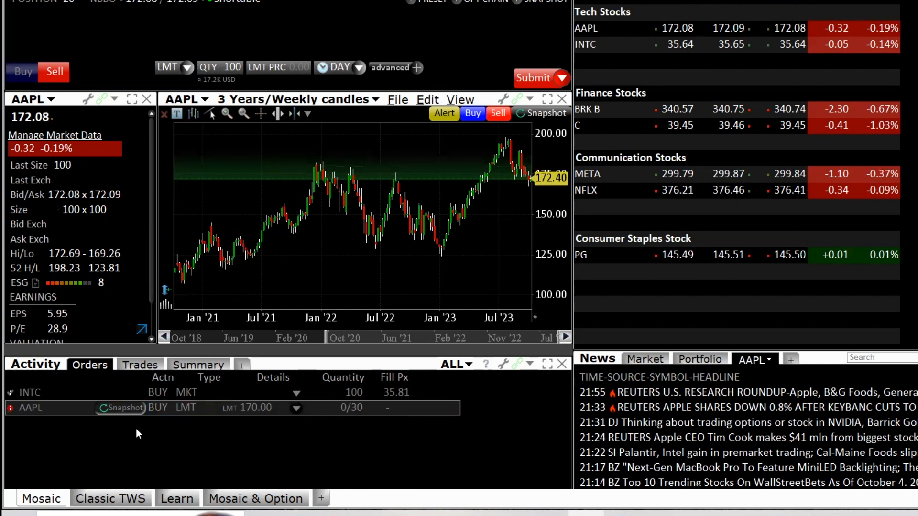
mouse_move(15, 415)
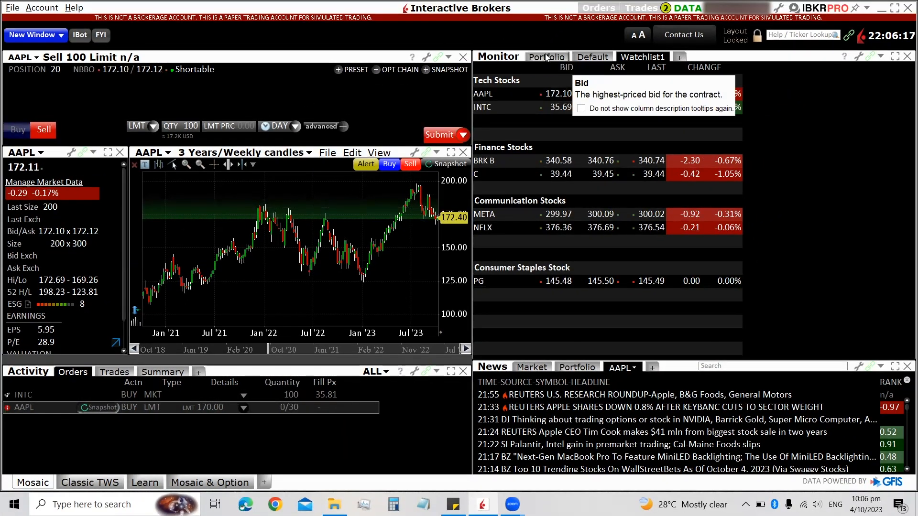
Step: Show the portfolio positions in the Monitor panel and check the order type options
click(546, 57)
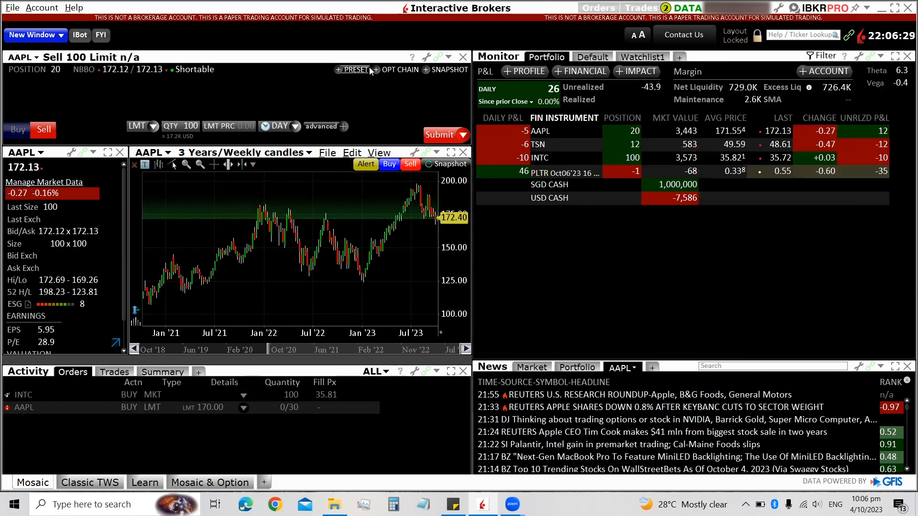
click(152, 125)
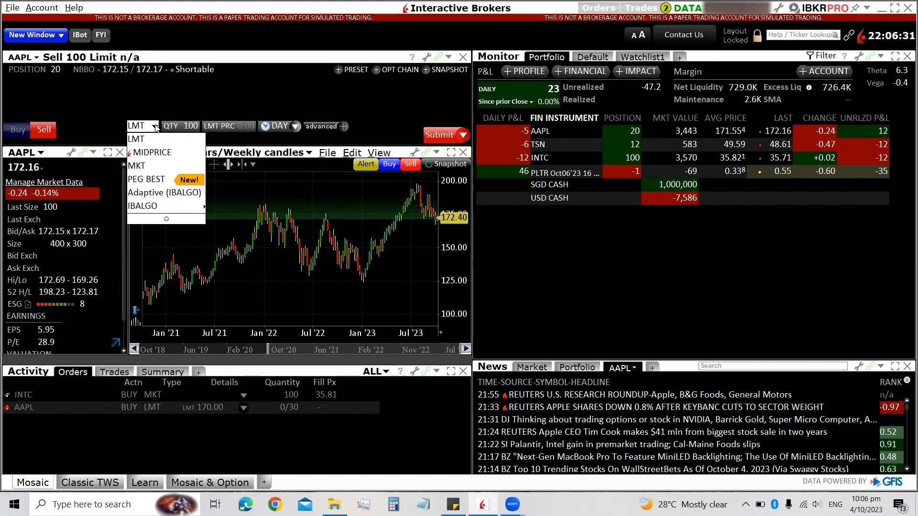
click(157, 101)
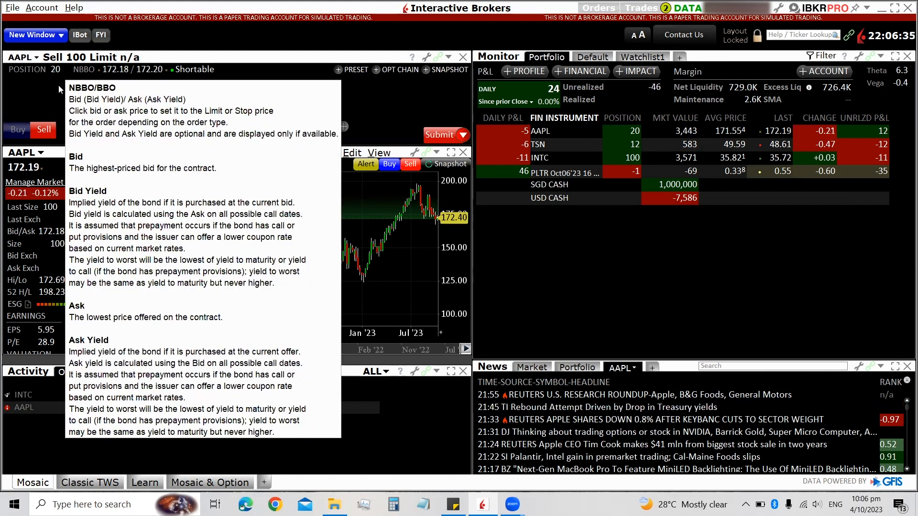
Step: Set the AAPL sell order quantity to the 20-share position and the limit price to 175
click(190, 126)
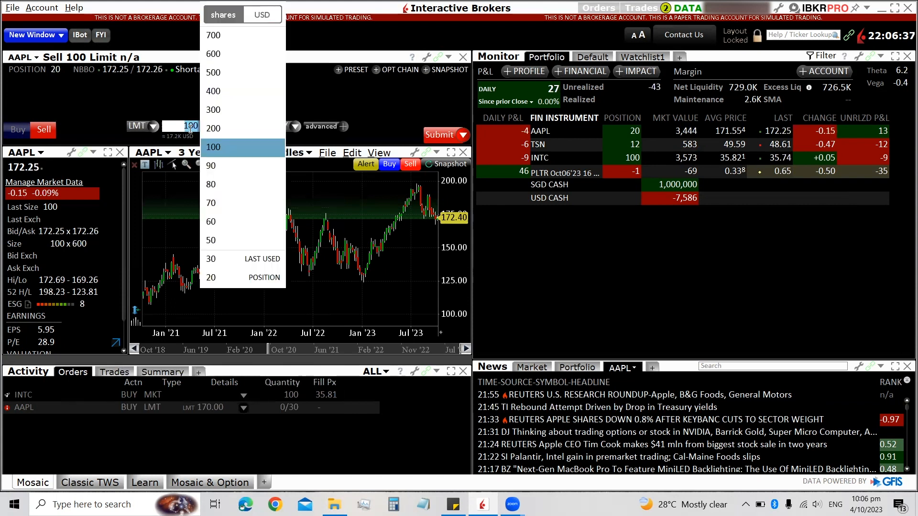
click(219, 278)
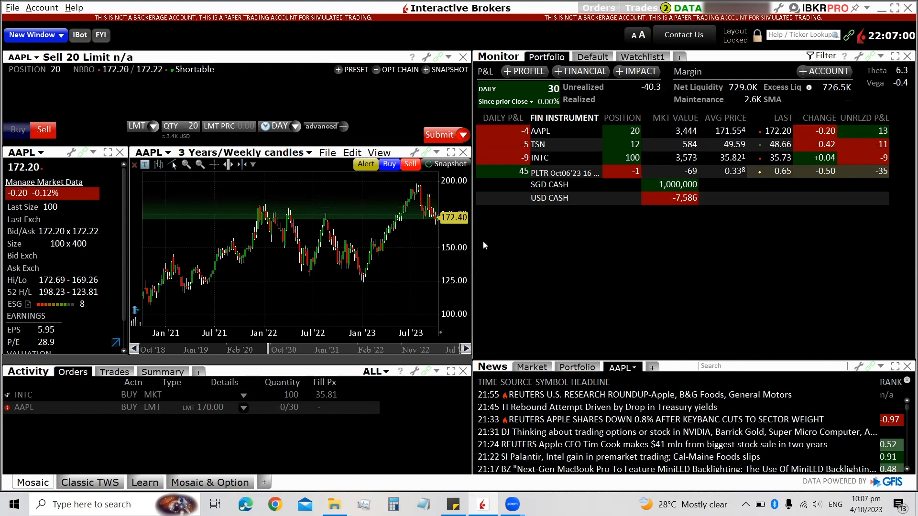
mouse_move(19, 169)
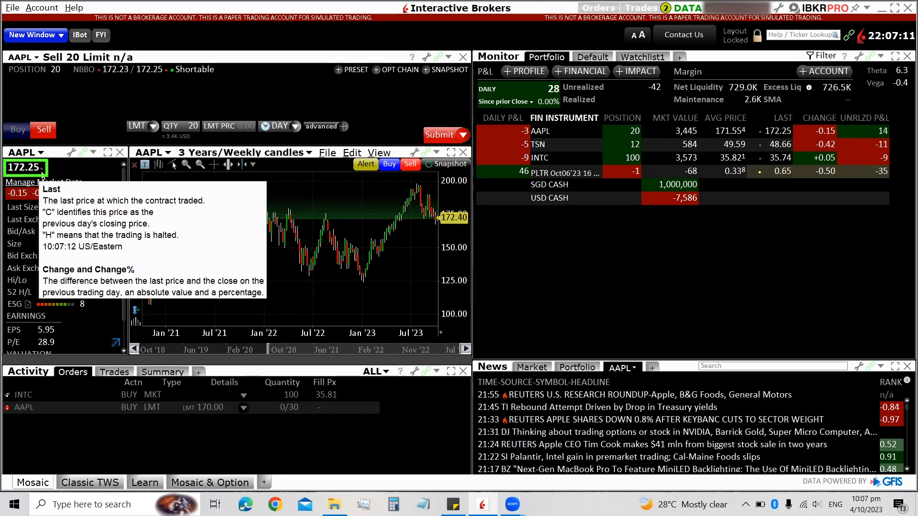
click(230, 127)
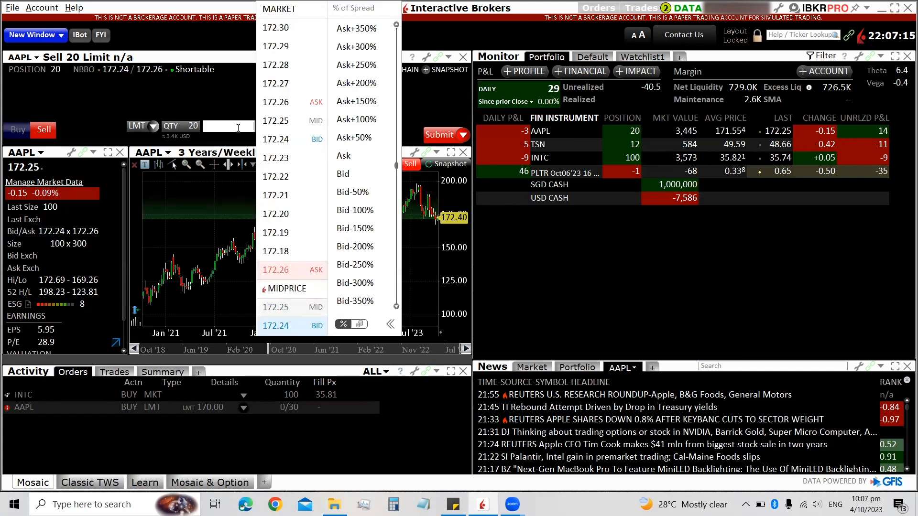
text(173)
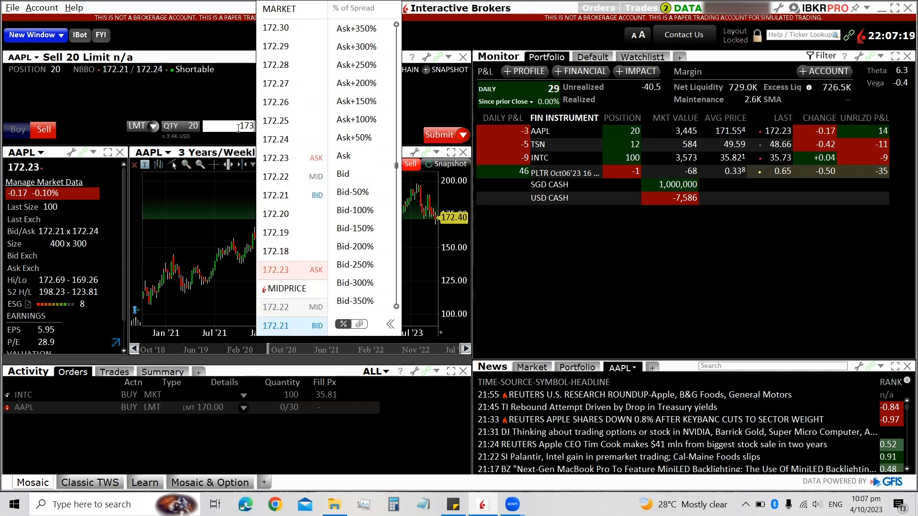
text(5)
key(Return)
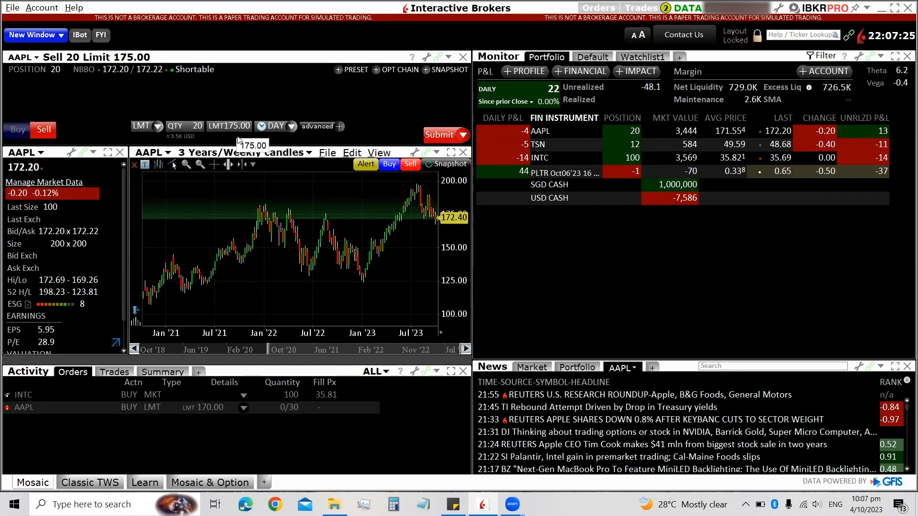
Step: Set time in force to GTC, then submit and transmit the AAPL sell limit order, acknowledging the auto-cancel notice
click(291, 127)
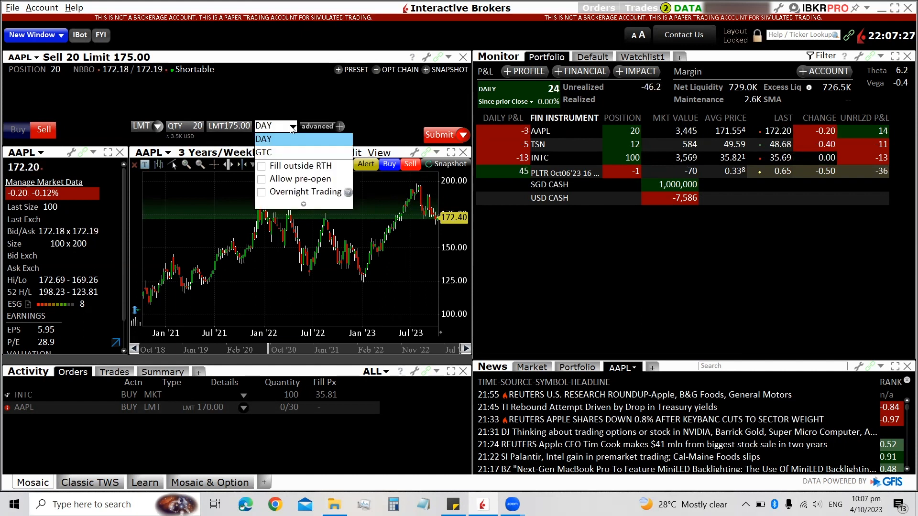
click(267, 153)
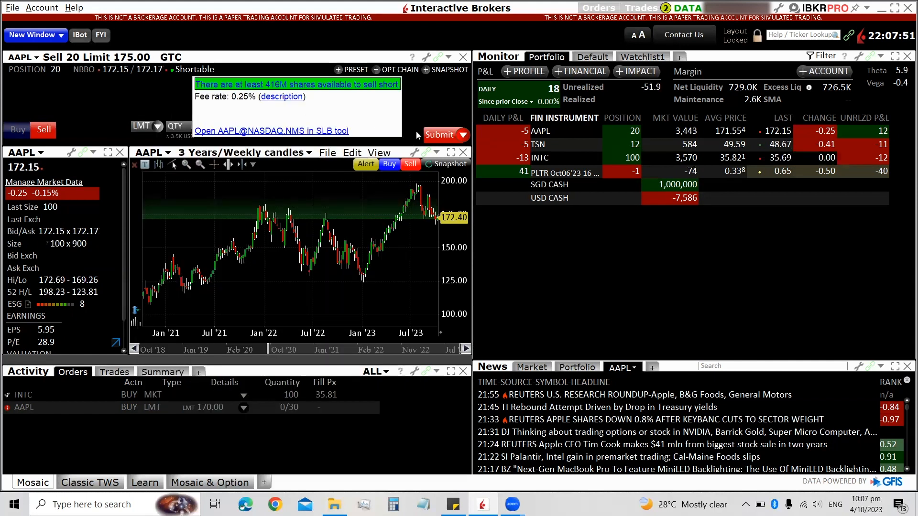
click(449, 135)
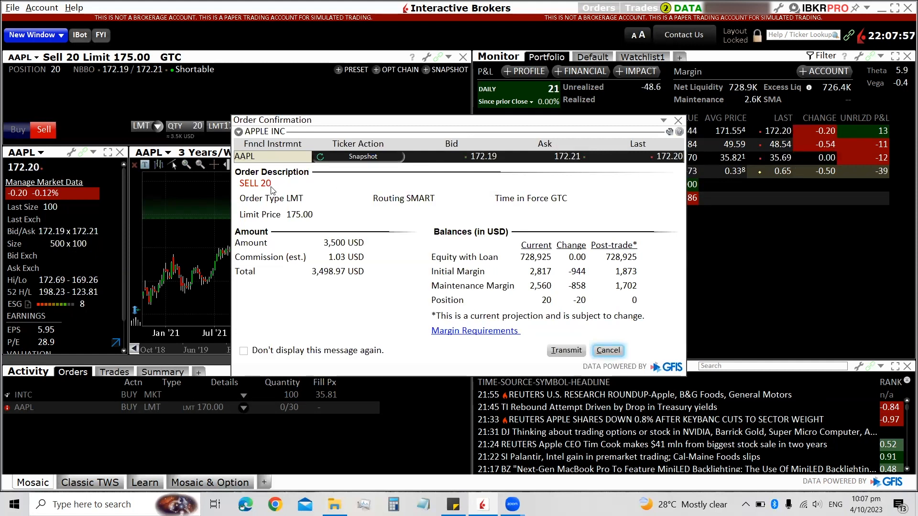
drag(475, 125, 355, 164)
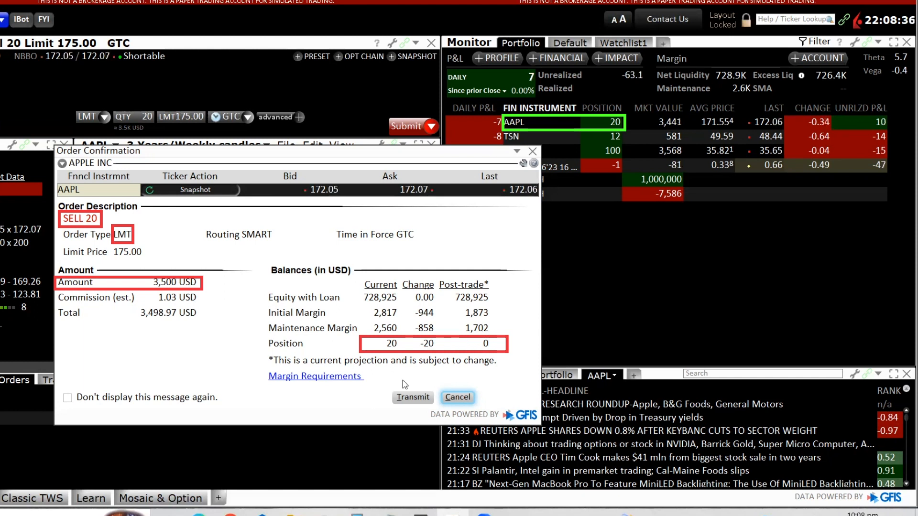
click(411, 397)
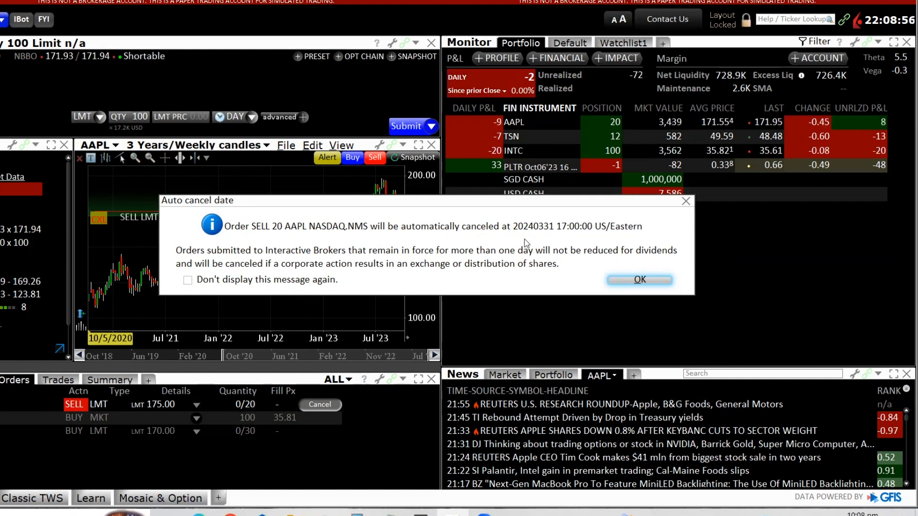
click(633, 281)
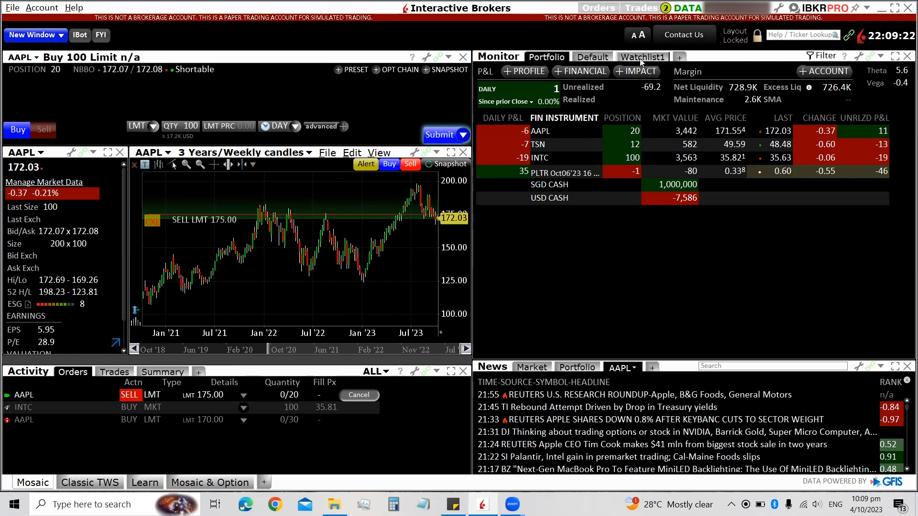
Step: Load TSN into the order ticket from the portfolio positions list
click(544, 144)
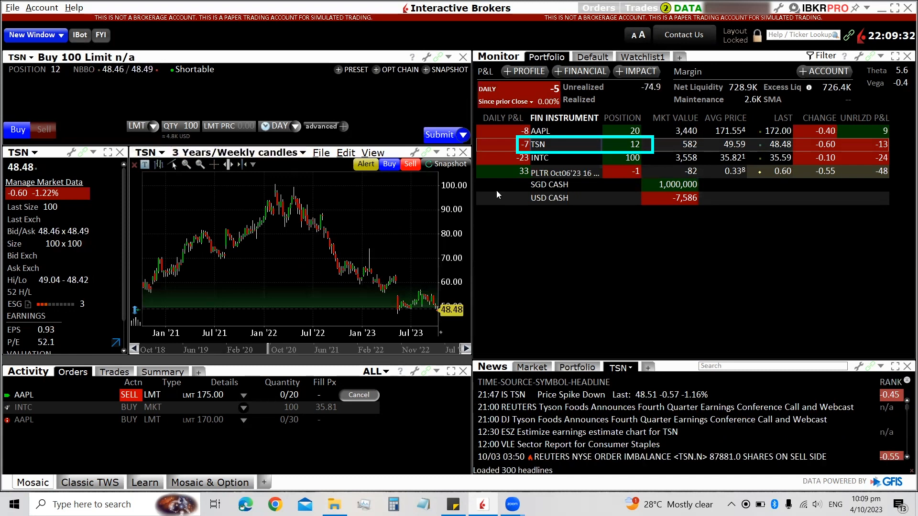
mouse_move(534, 145)
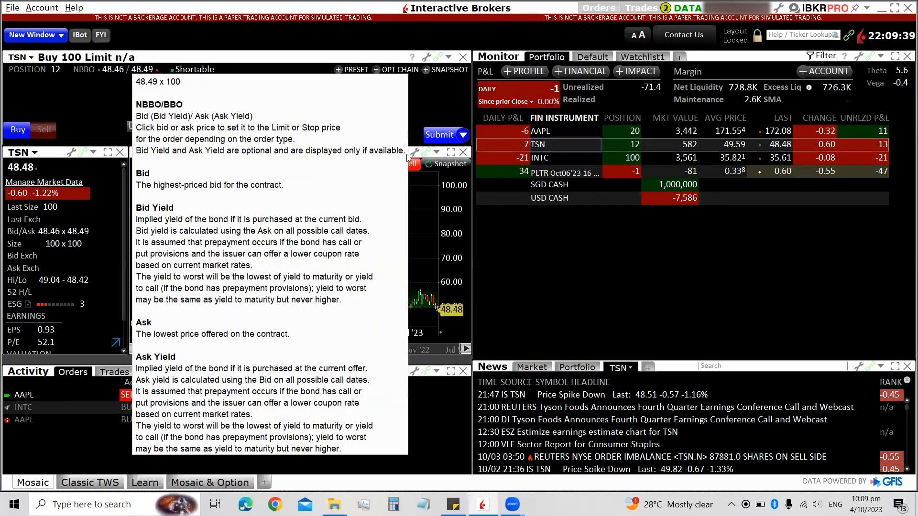
click(544, 160)
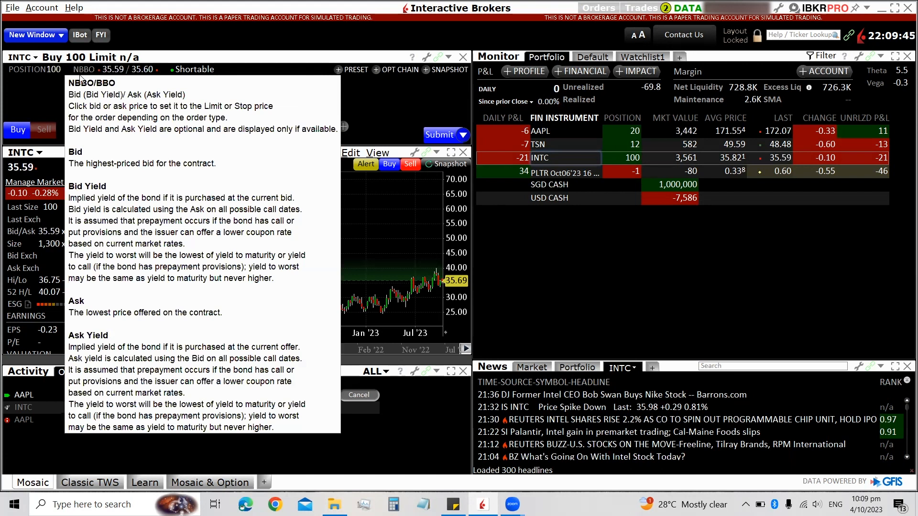
click(541, 145)
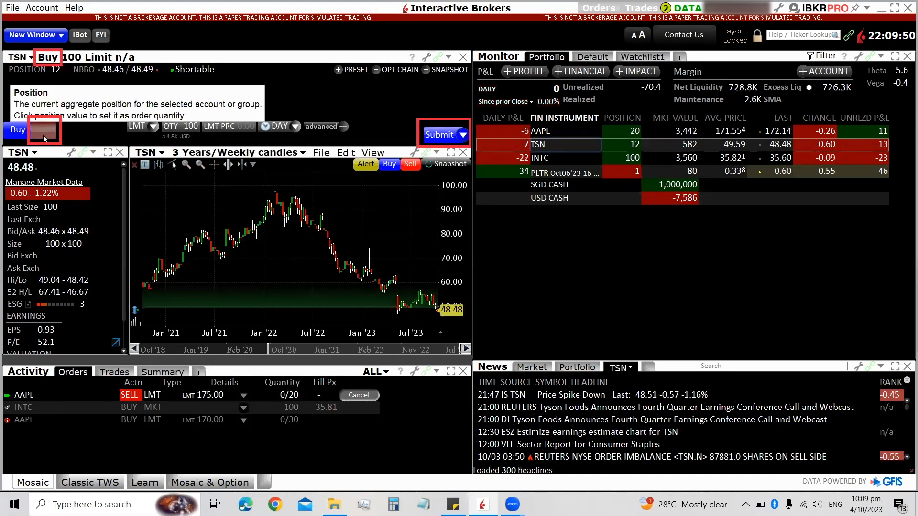
Step: Switch the TSN order ticket to Sell with a MKT market order type
click(43, 135)
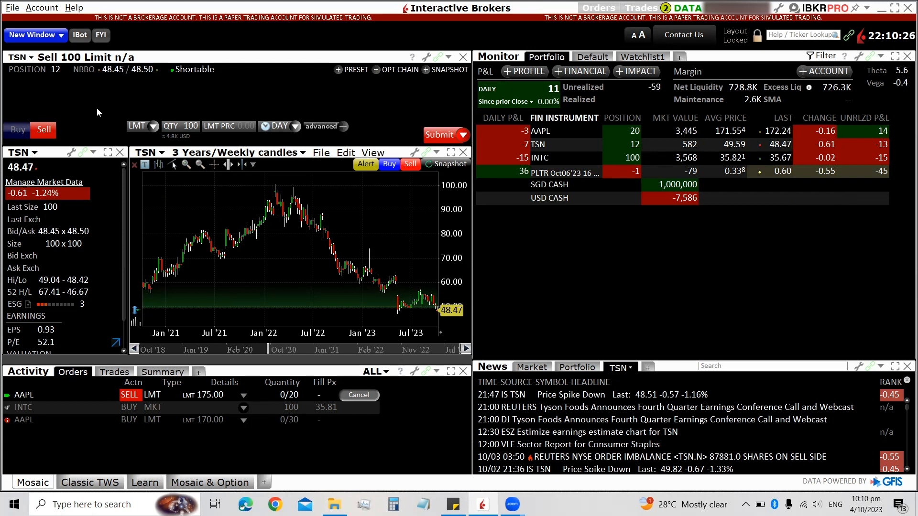
click(146, 126)
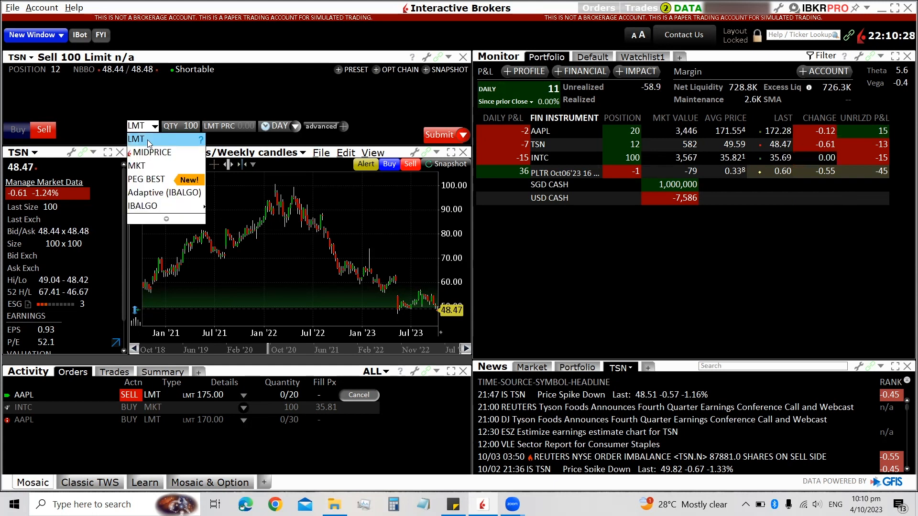
click(138, 166)
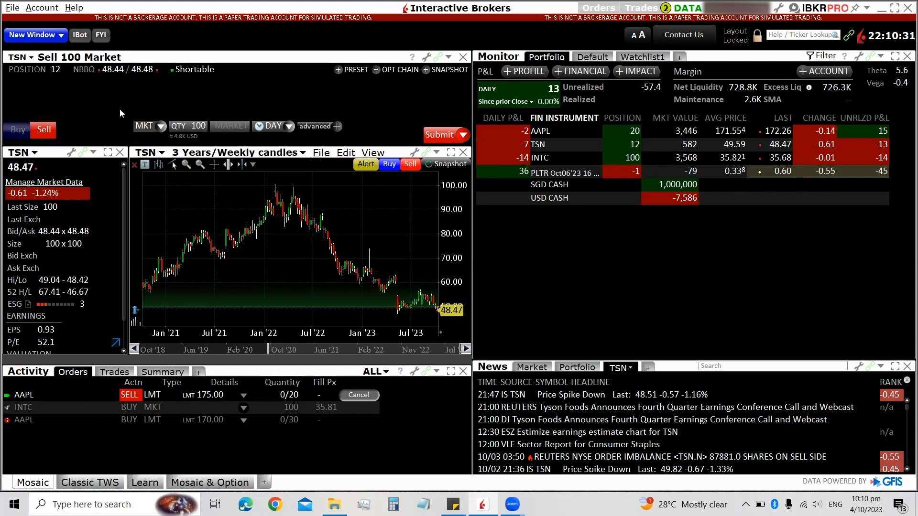
click(145, 126)
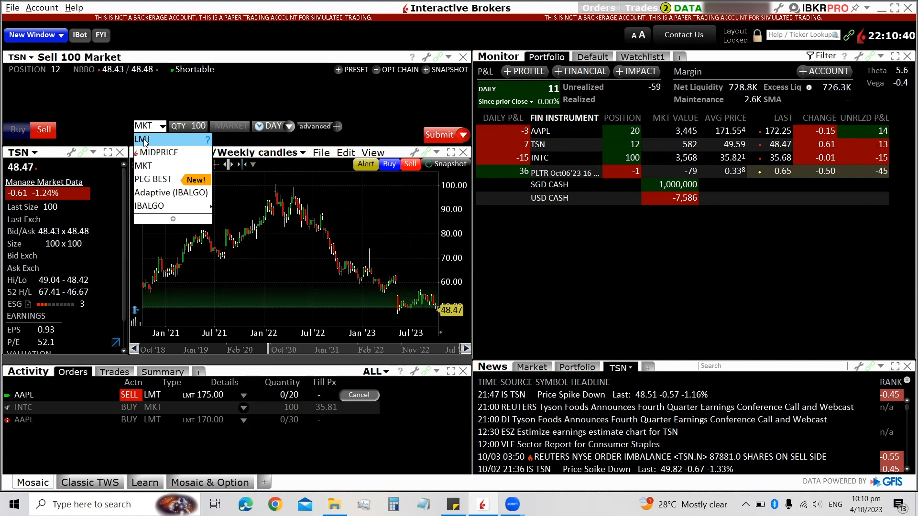
click(142, 166)
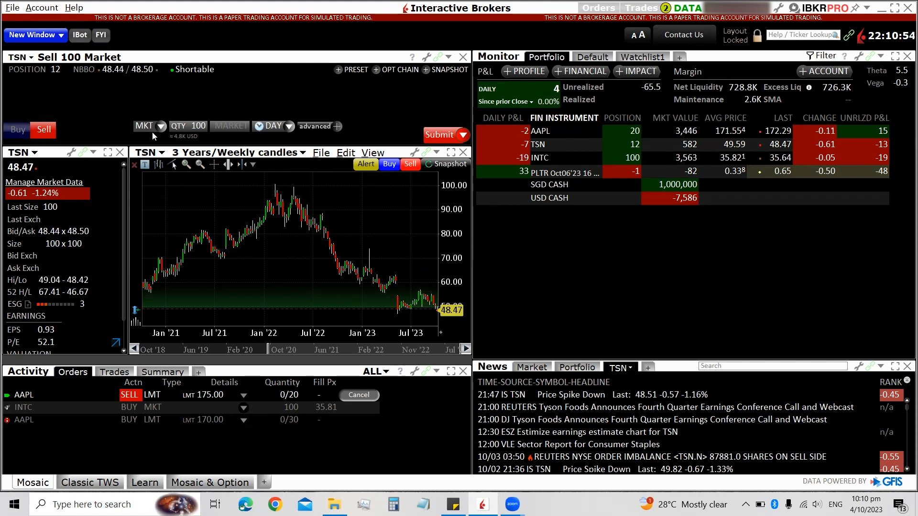
Step: Set the quantity to the 12-share position, then submit and transmit the TSN market sell order
click(190, 127)
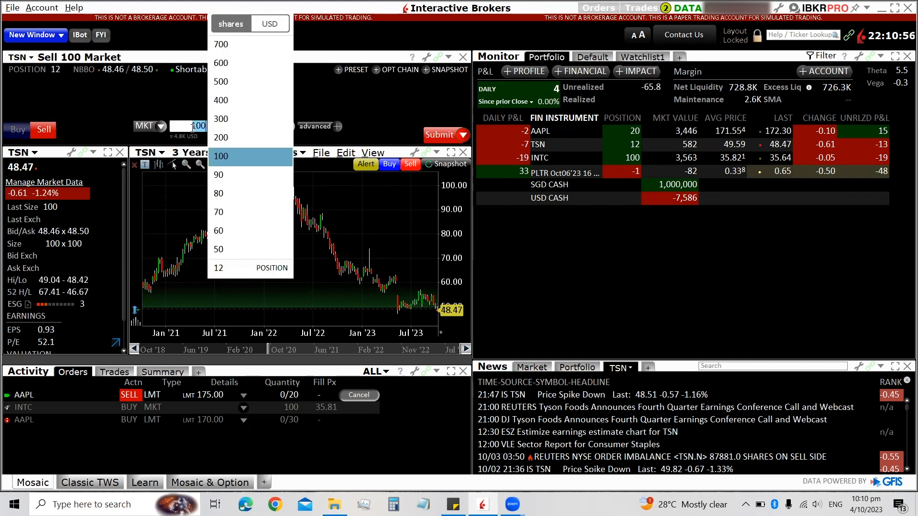
click(222, 268)
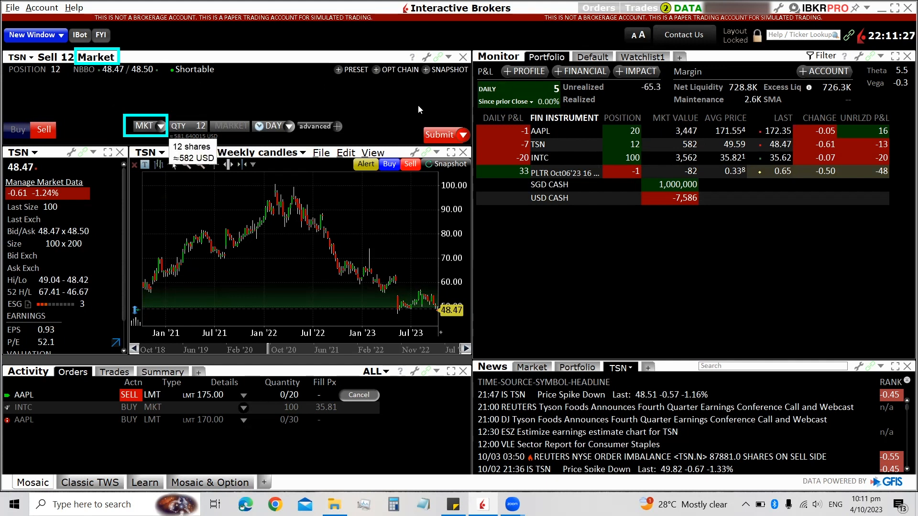
click(434, 136)
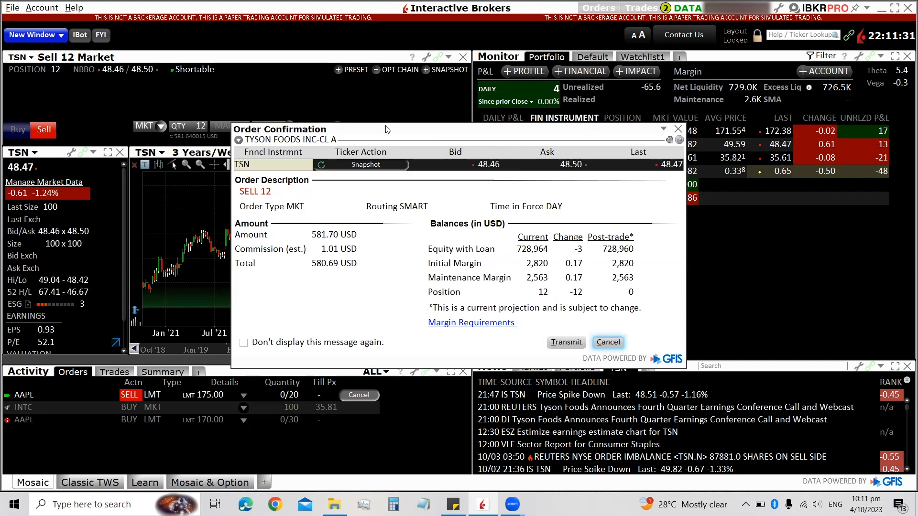
drag(387, 130, 272, 165)
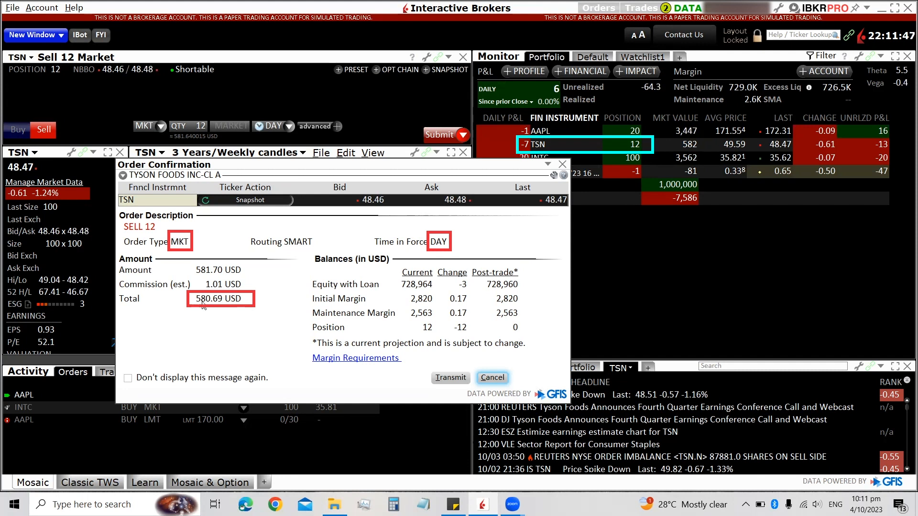
click(451, 377)
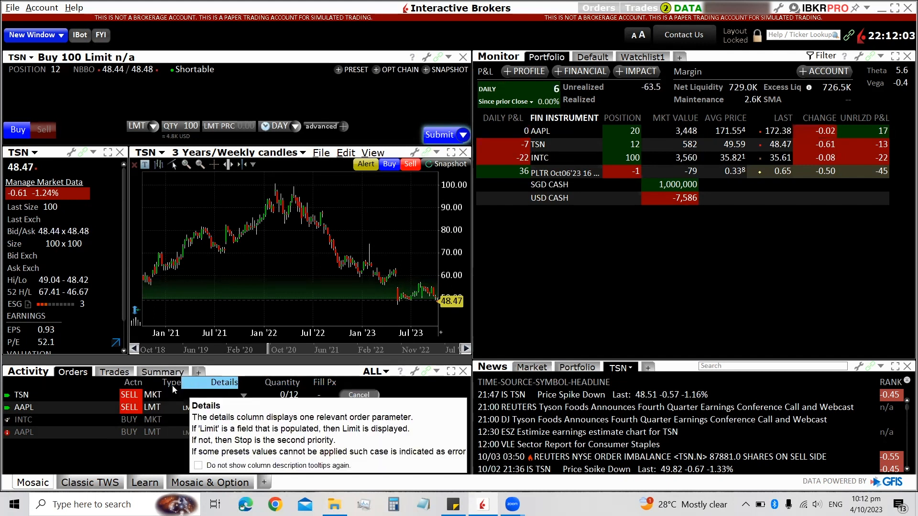
Step: Open the executed trades list in the Activity panel
click(113, 372)
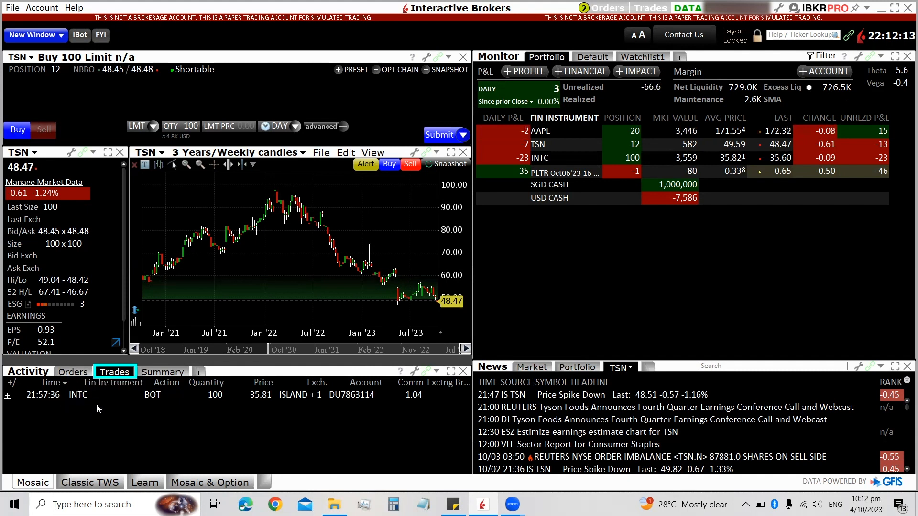
Step: Review the trade summary and pending orders, opening the TSN market sell order's modify ticket and closing it
click(171, 371)
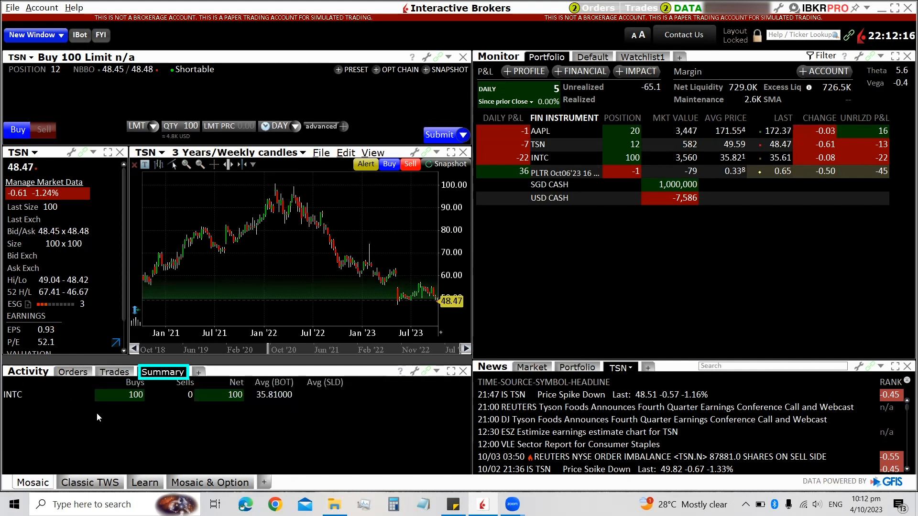
click(73, 376)
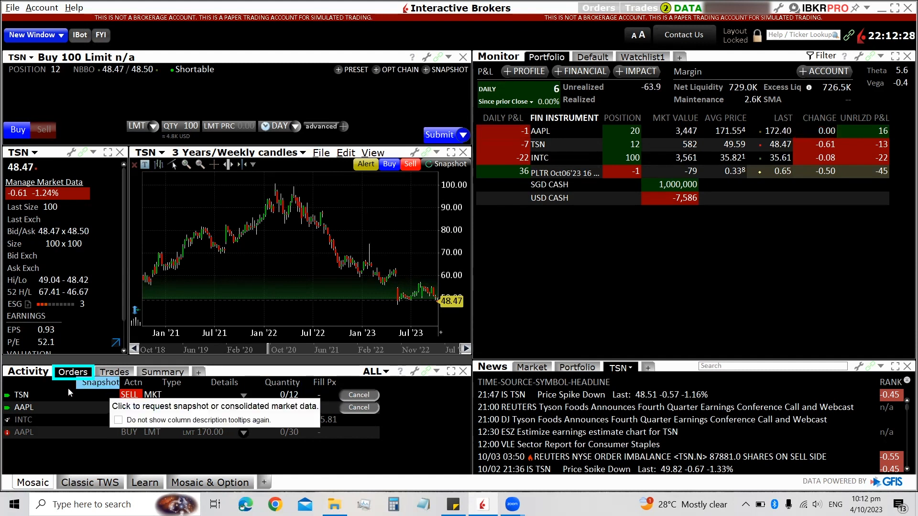
right_click(29, 394)
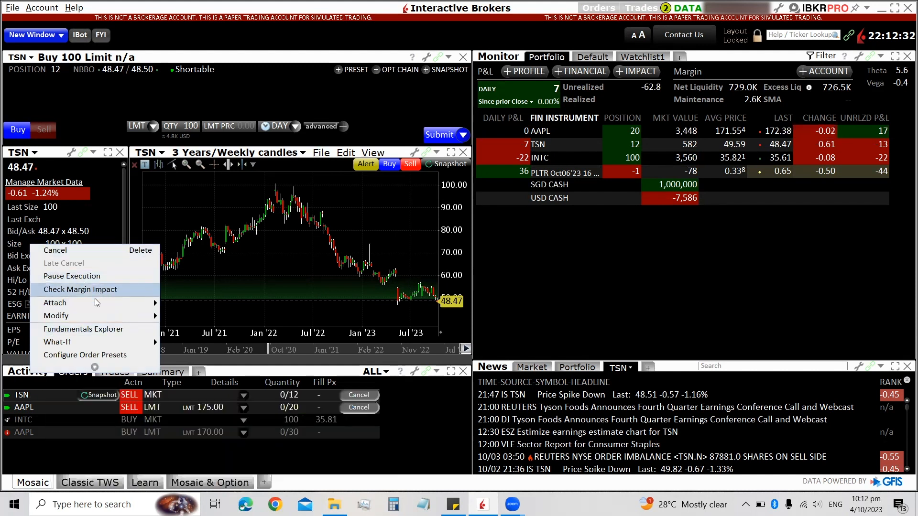
mouse_move(93, 316)
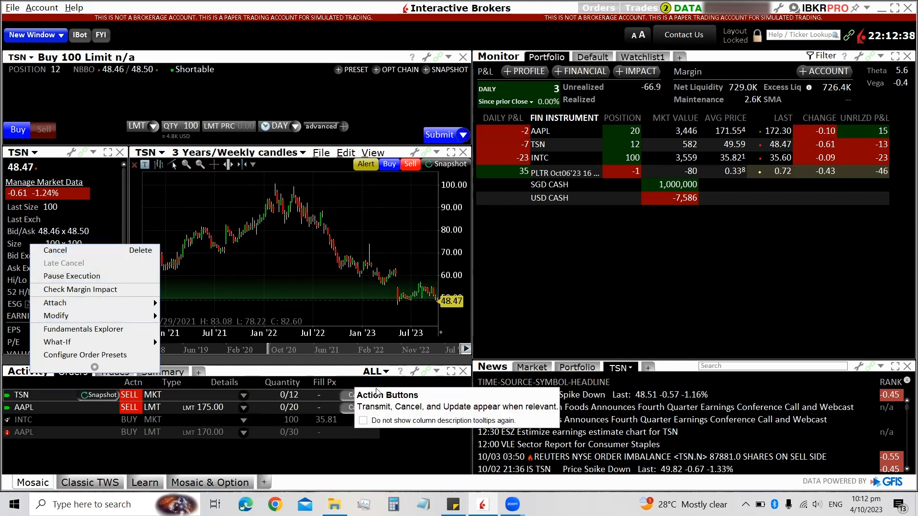
mouse_move(58, 318)
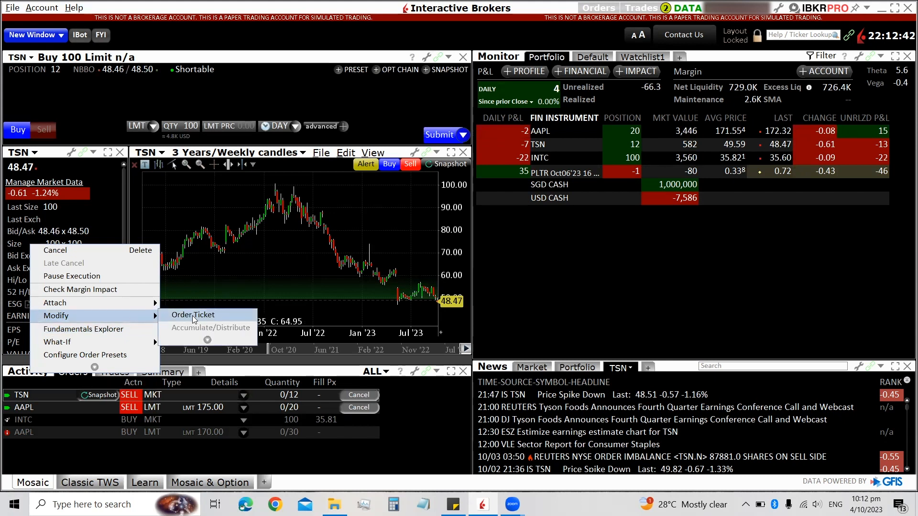
click(209, 316)
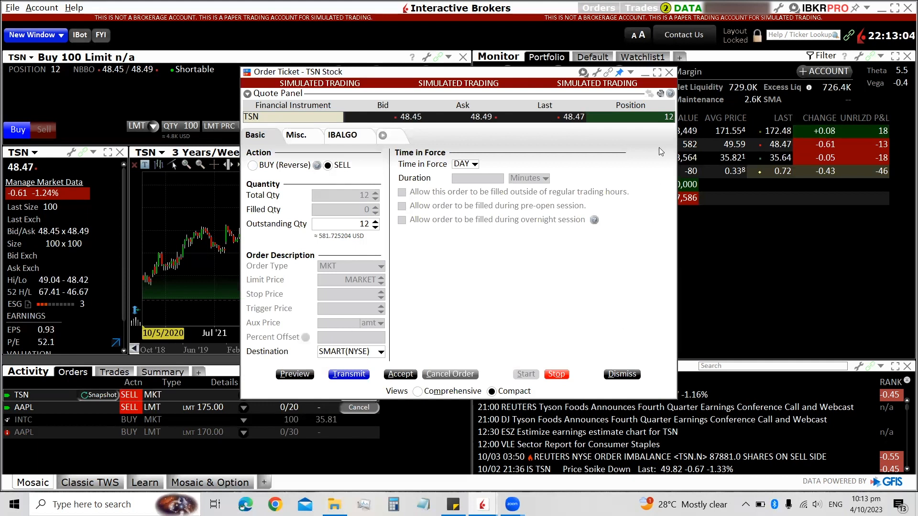
click(669, 73)
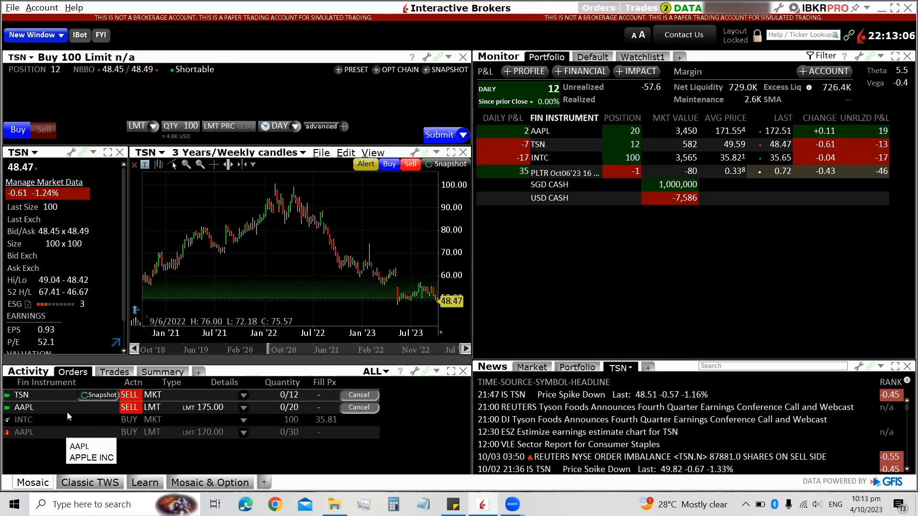
Step: Modify the pending AAPL sell limit order, setting its limit price to 175.50 and transmitting the change
right_click(52, 406)
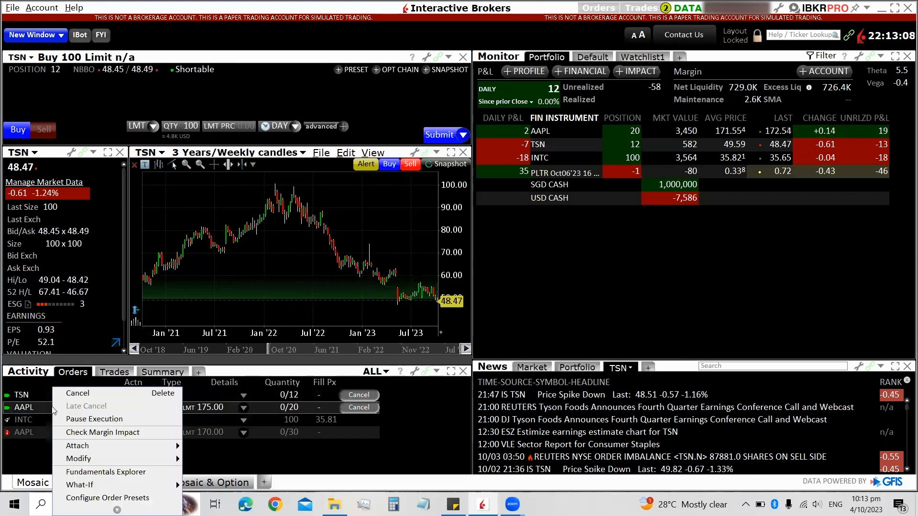
mouse_move(97, 464)
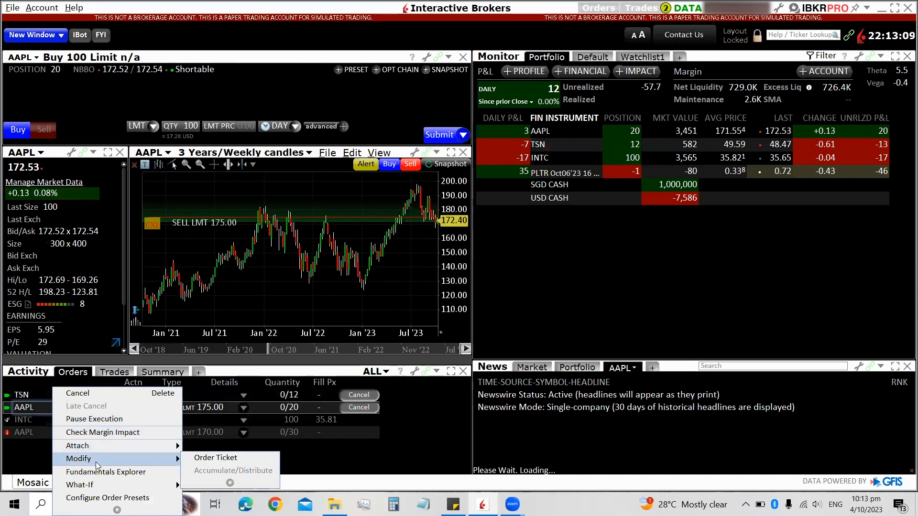
click(223, 457)
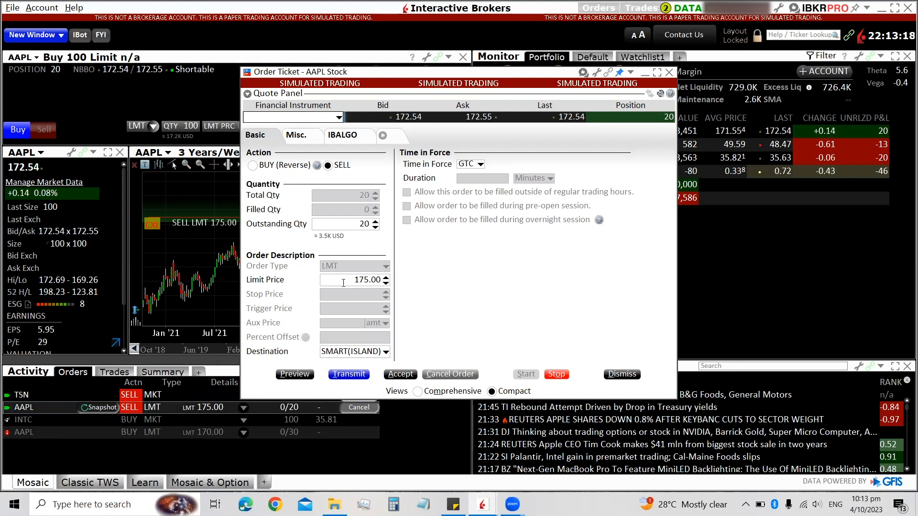
click(387, 277)
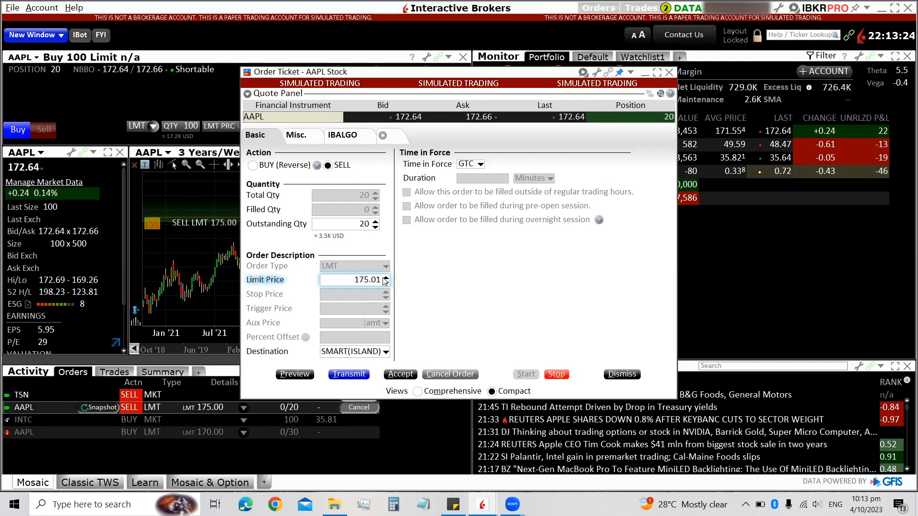
click(381, 278)
key(BackSpace)
key(BackSpace)
text(50)
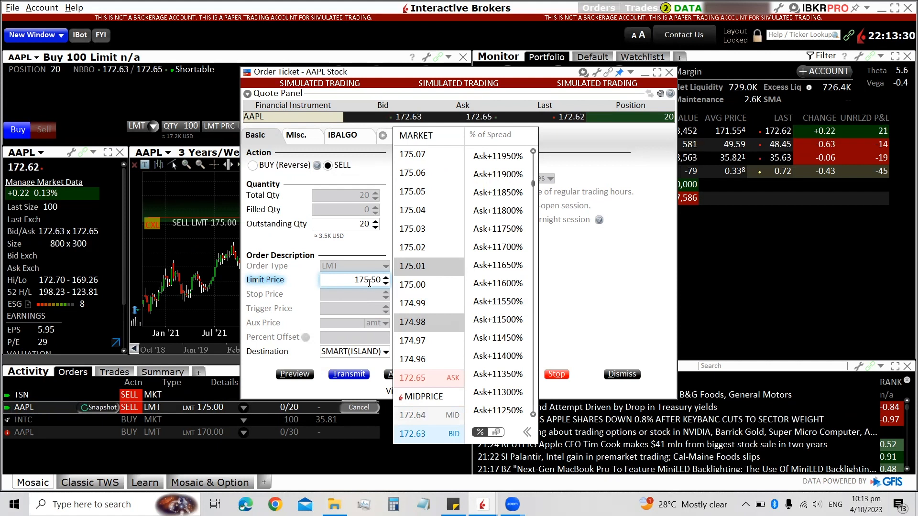
key(Return)
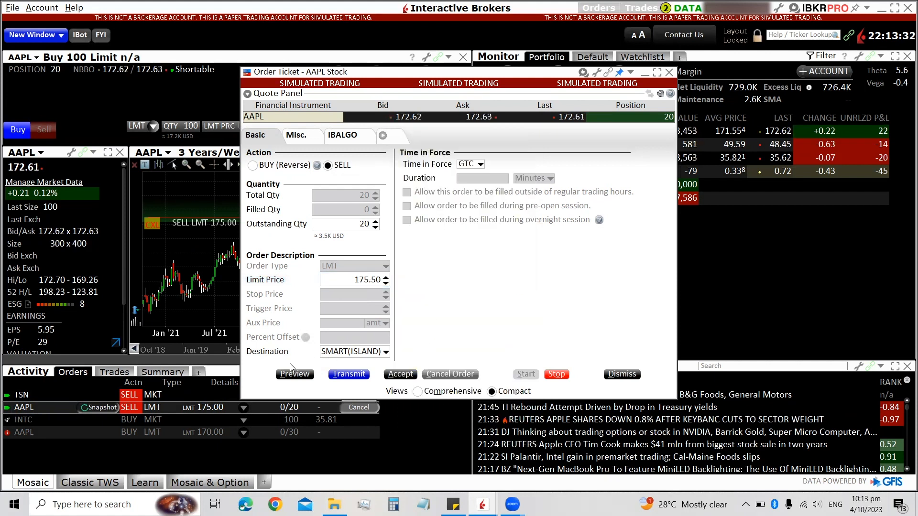
click(348, 375)
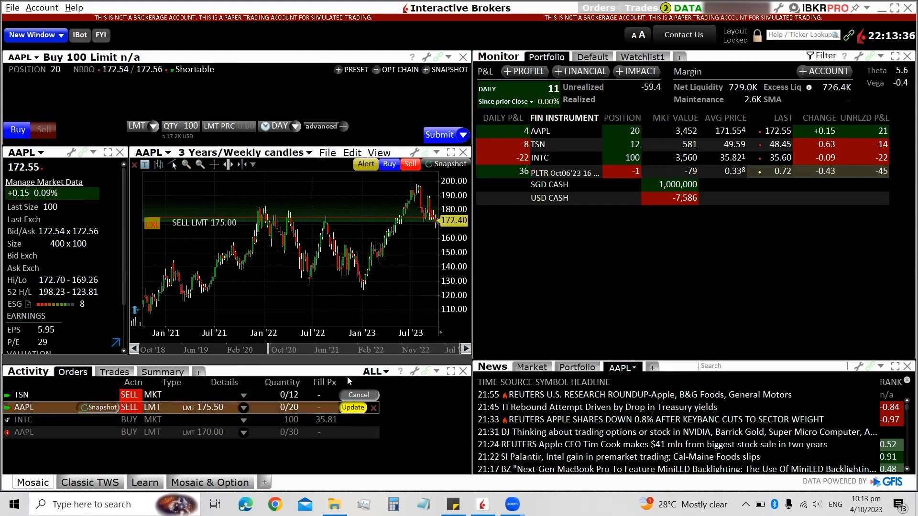